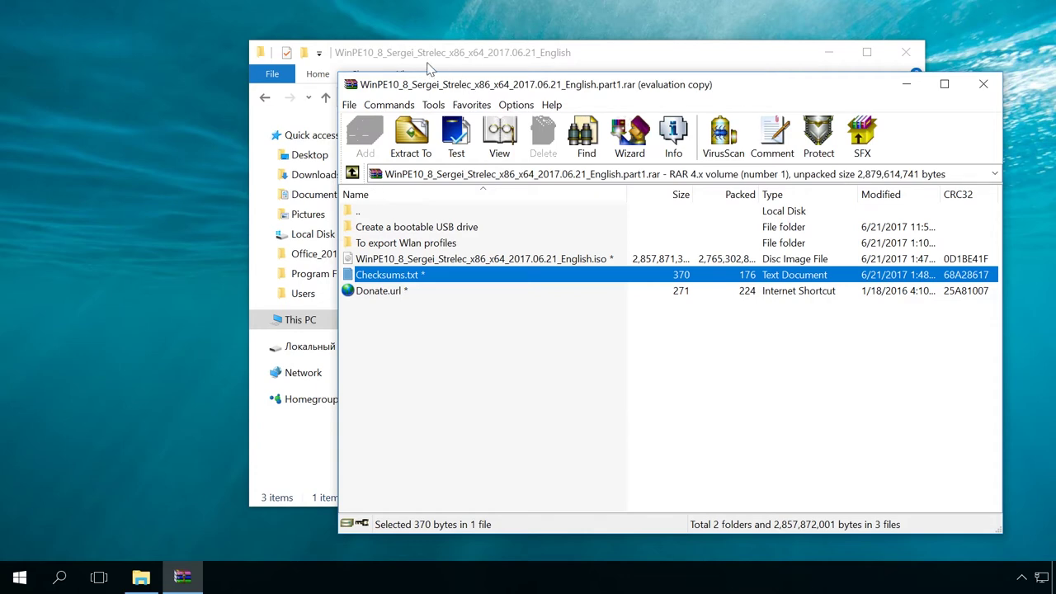
Step: Extract the WinPE ISO from the archive to the desktop, entering the archive password
left_click(420, 261)
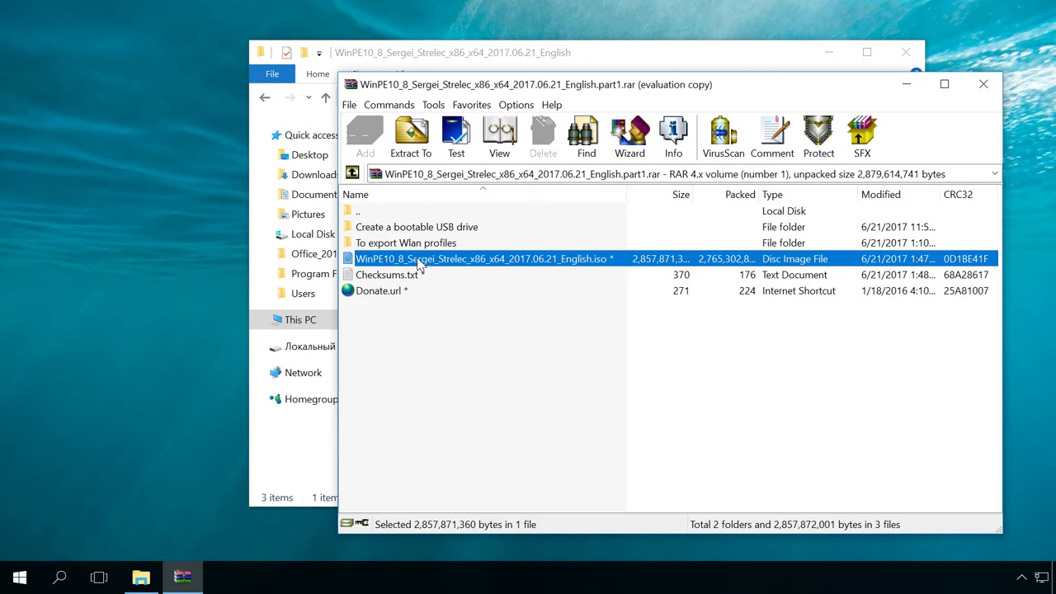
left_click_drag(419, 260, 184, 252)
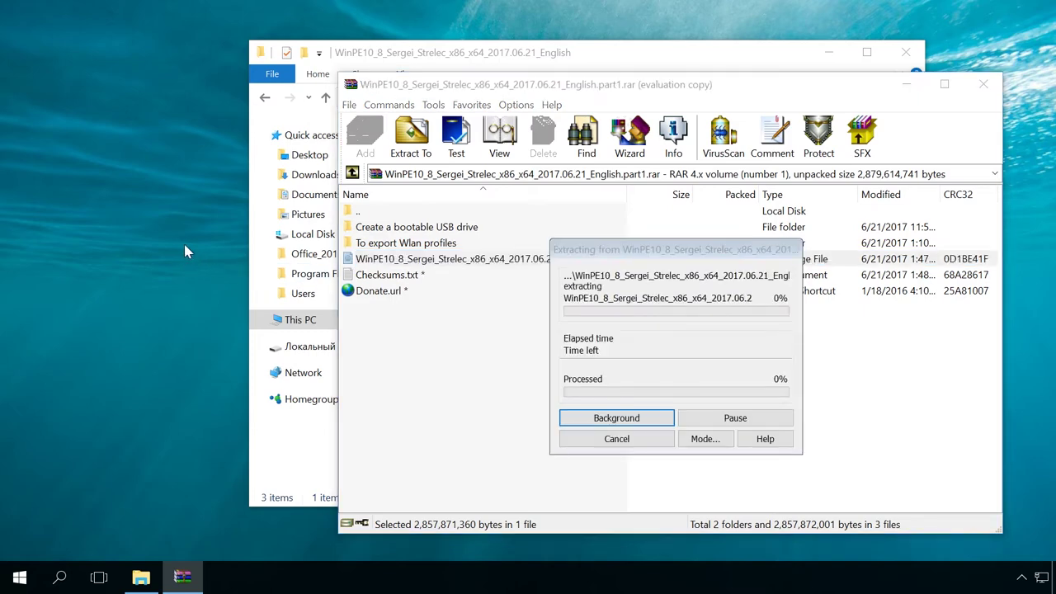
type("s")
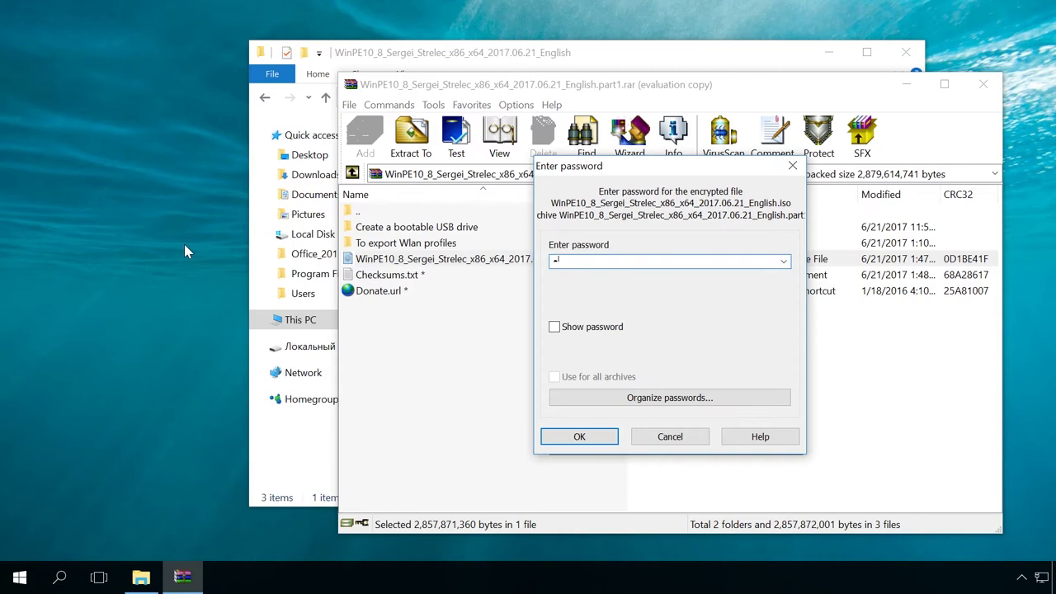
type("trelec")
left_click(568, 437)
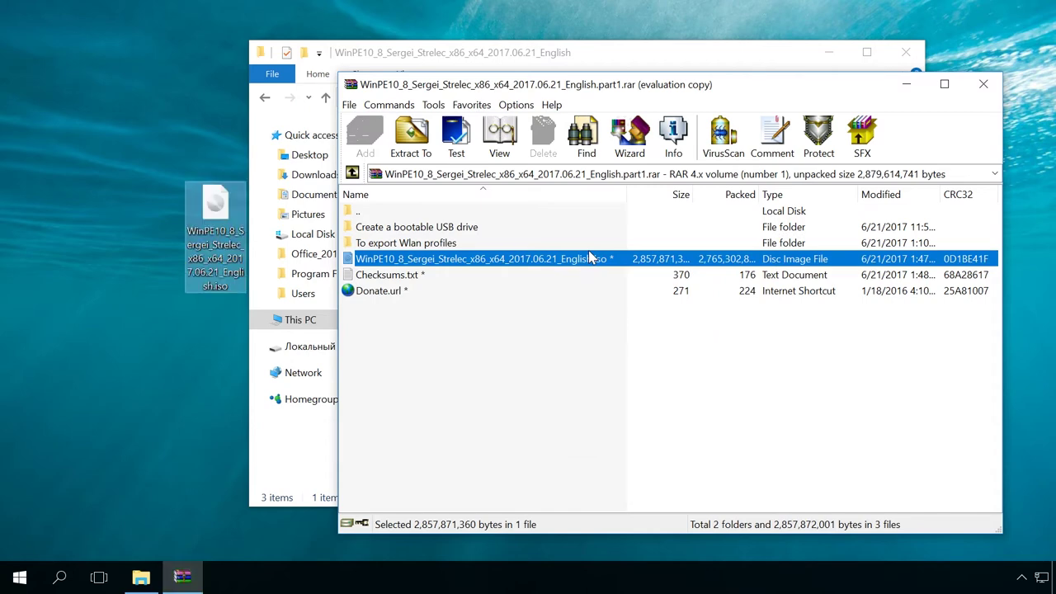
Step: Extract the 'Writing to USB flash drive UltraISO' folder from 'Create a bootable USB drive' to the desktop, entering its password
double_click(475, 236)
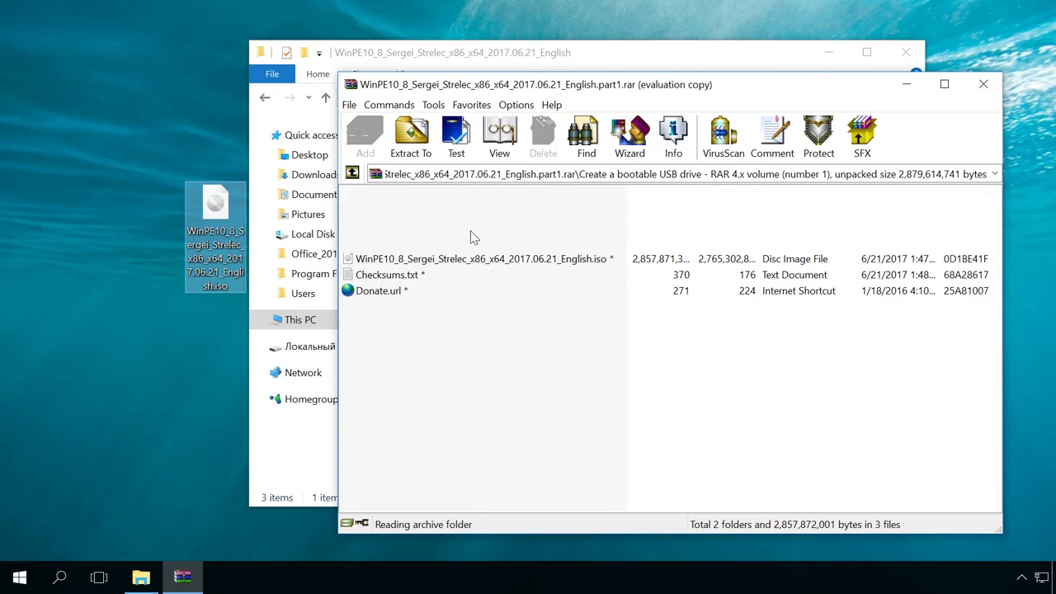
left_click(475, 260)
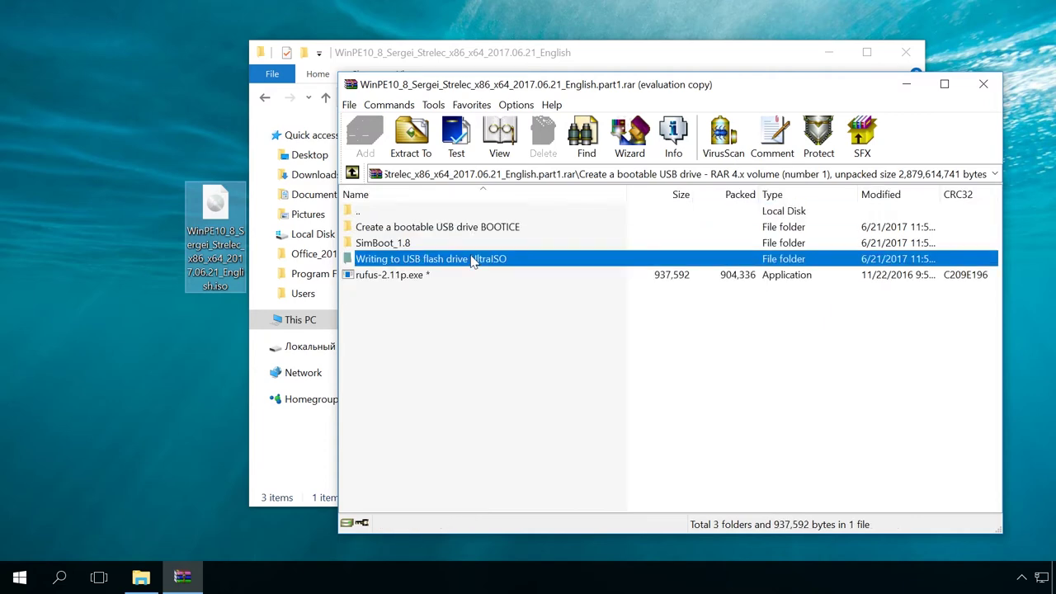
left_click_drag(474, 261, 185, 286)
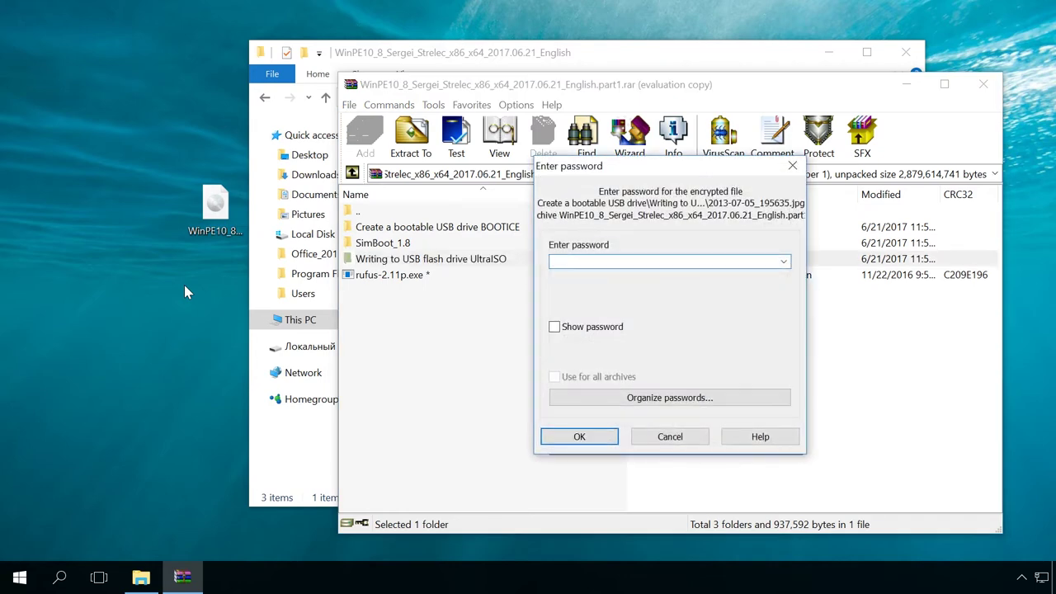
left_click(568, 437)
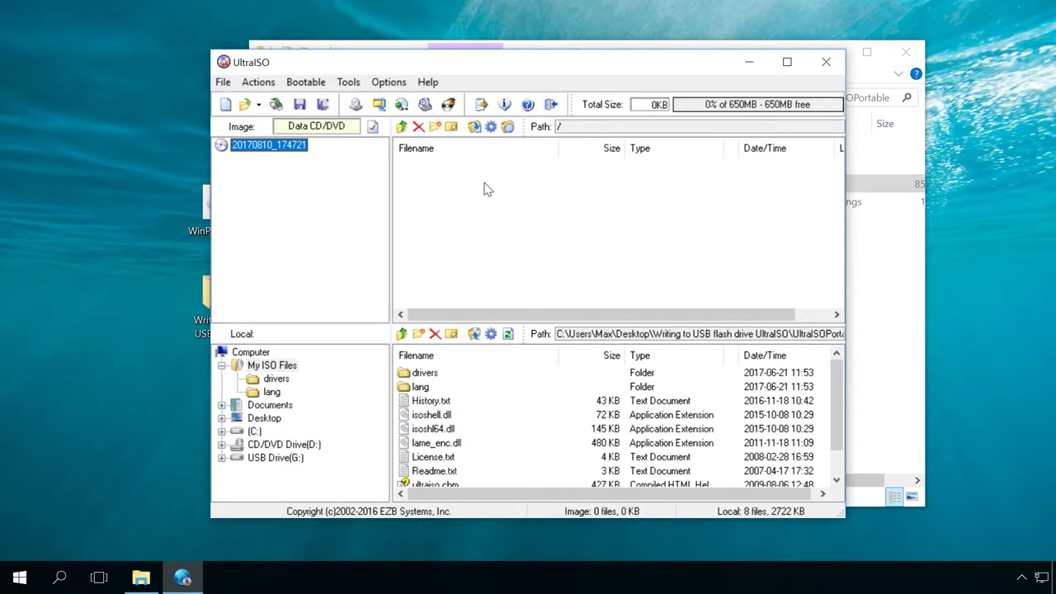
Step: Open the extracted WinPE10 ISO from the desktop in UltraISO
left_click(223, 82)
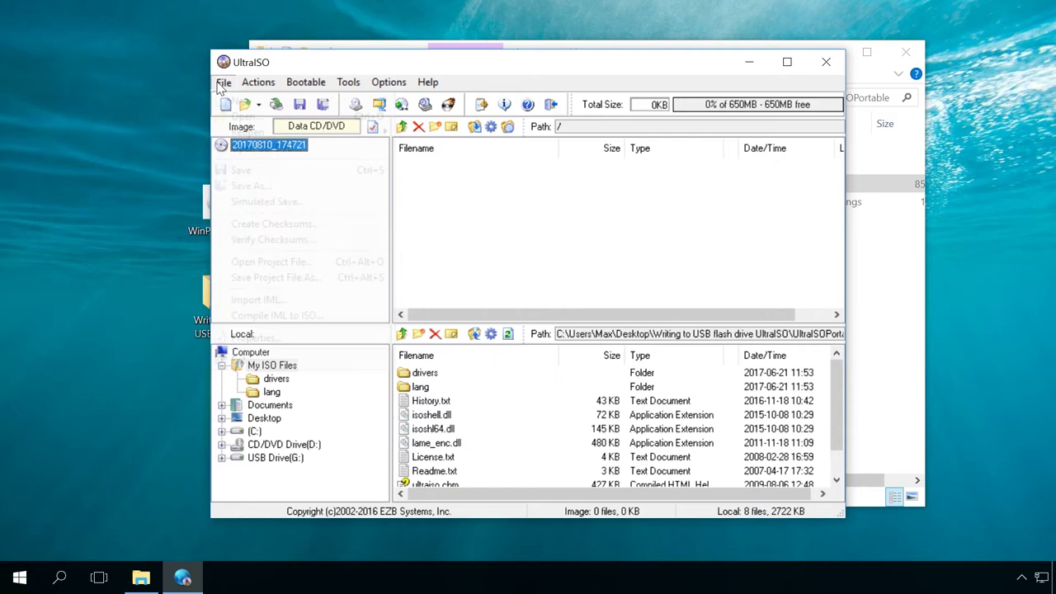
left_click(244, 117)
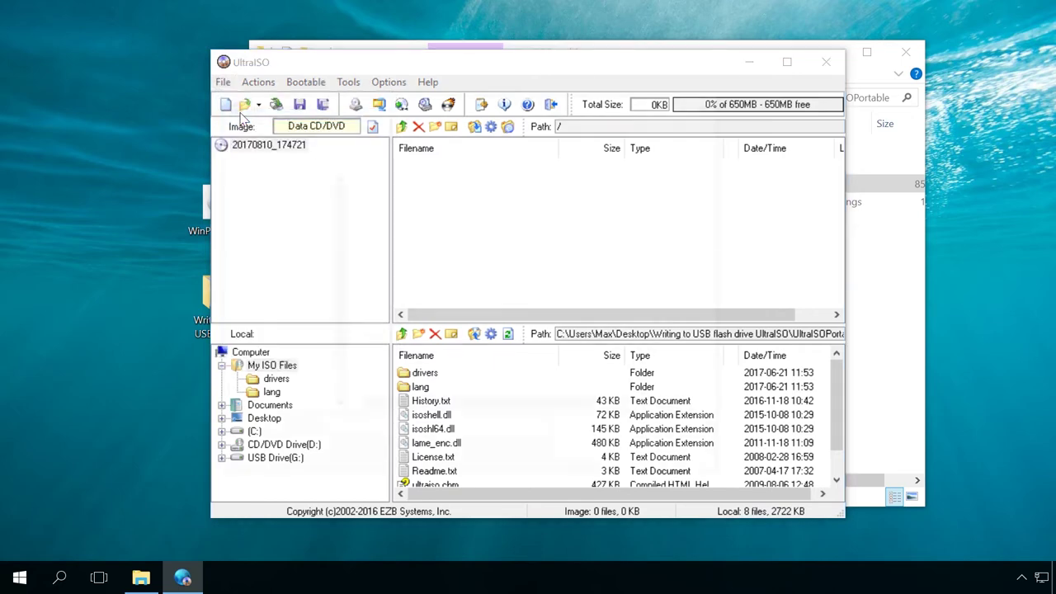
left_click(402, 224)
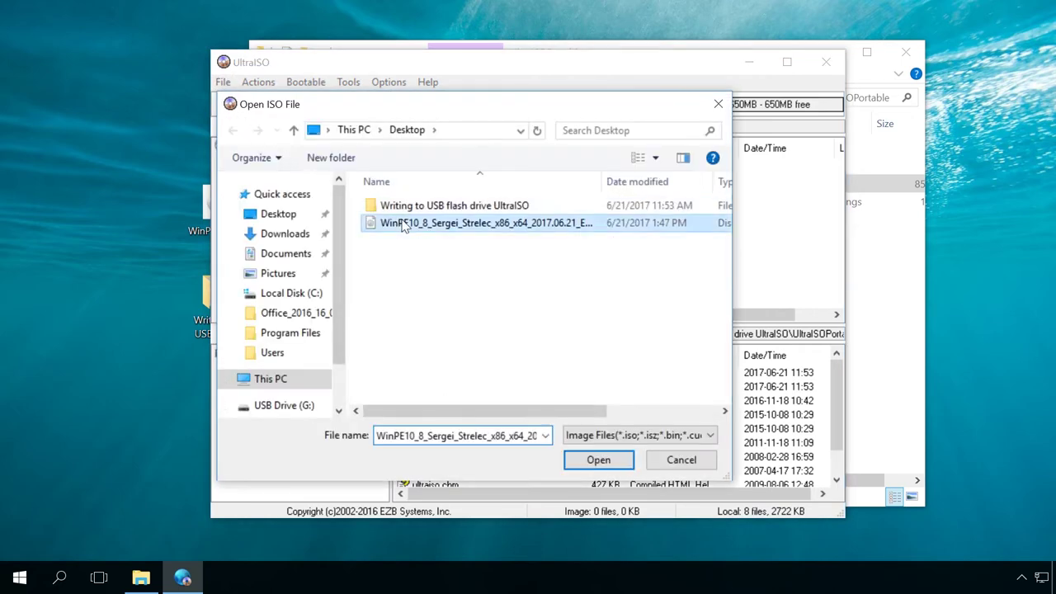
left_click(586, 460)
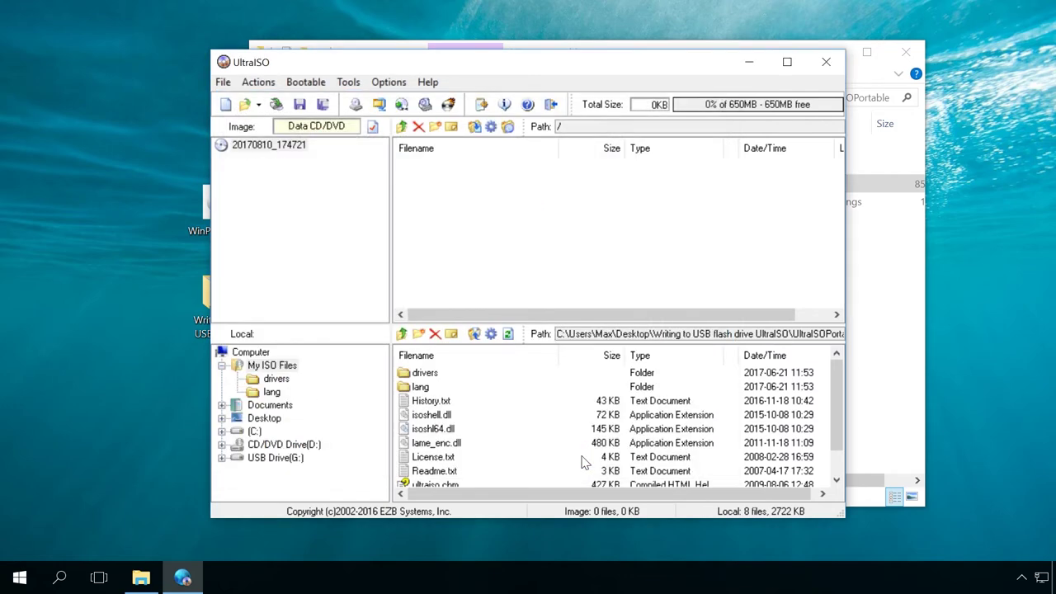
Step: Write the disk image to USB drive G: with USB-HDD+ and confirm overwriting it
left_click(306, 82)
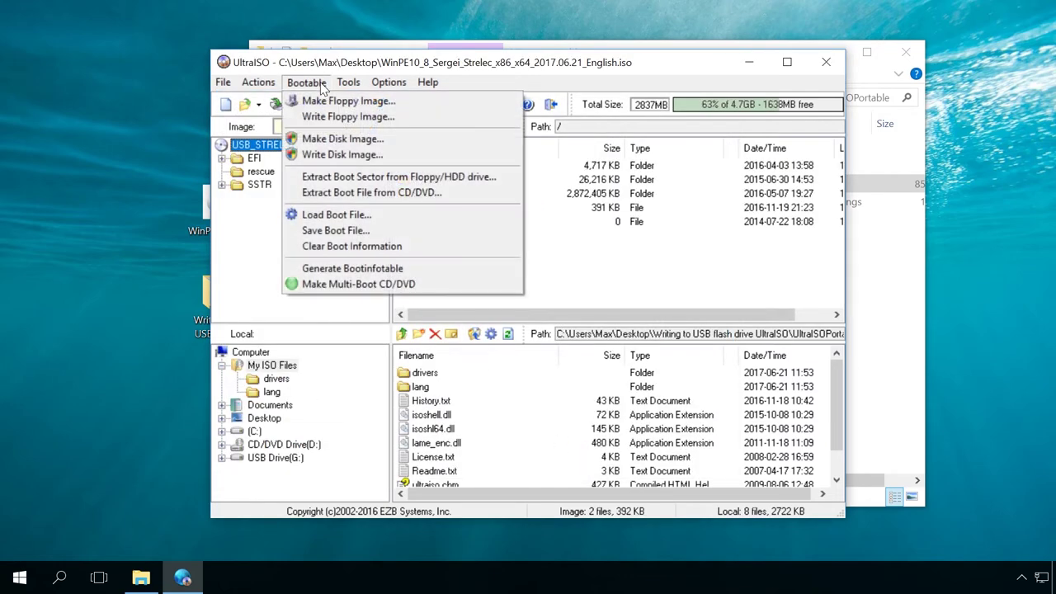
left_click(342, 156)
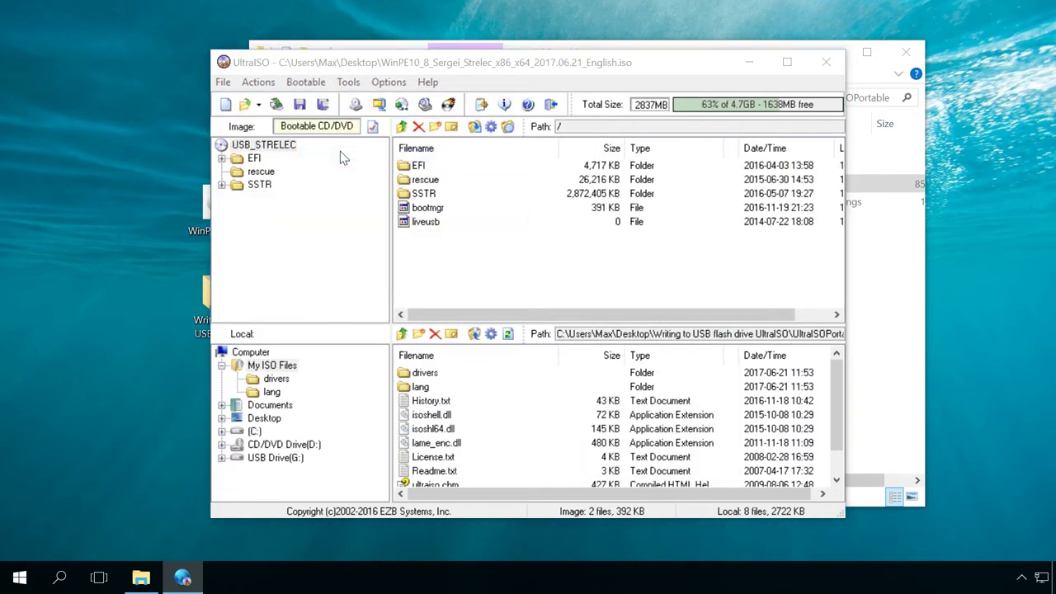
left_click(405, 280)
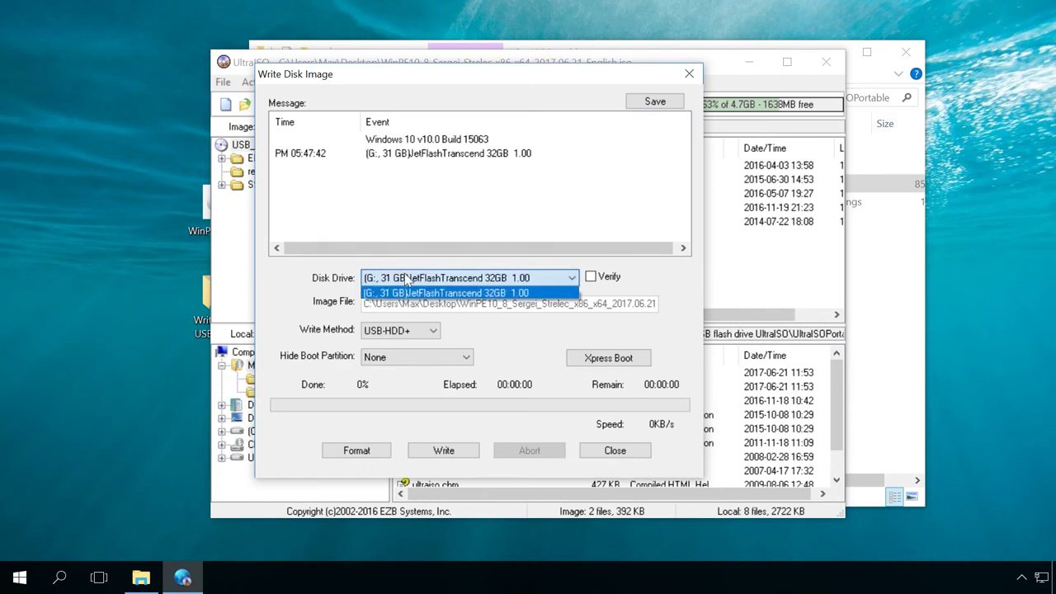
left_click(437, 454)
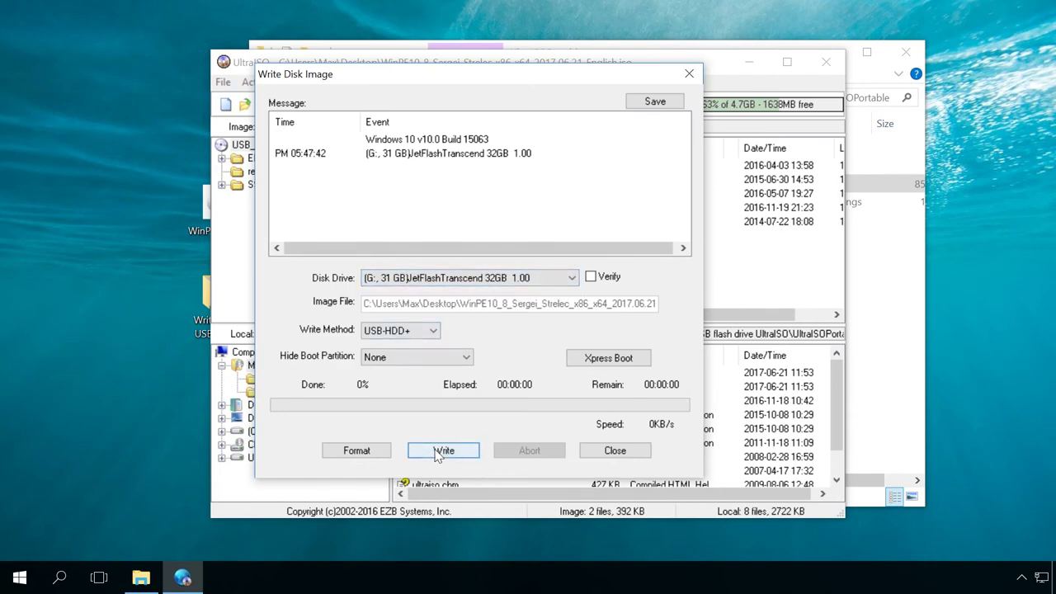
left_click(578, 360)
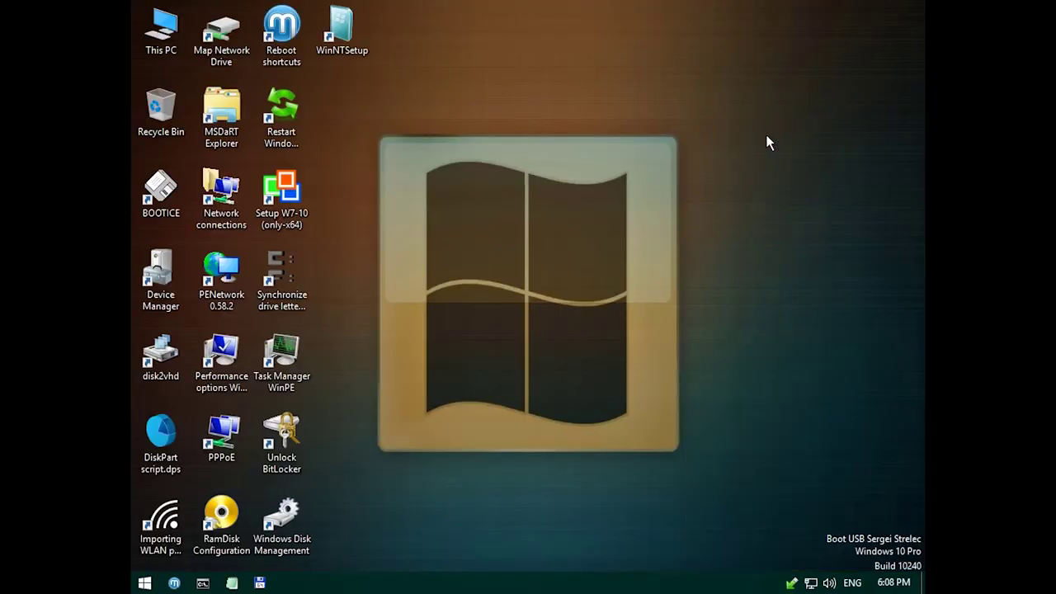
Step: Browse Local Disk (C:) through Users to the Documents folder, then close that window
double_click(183, 37)
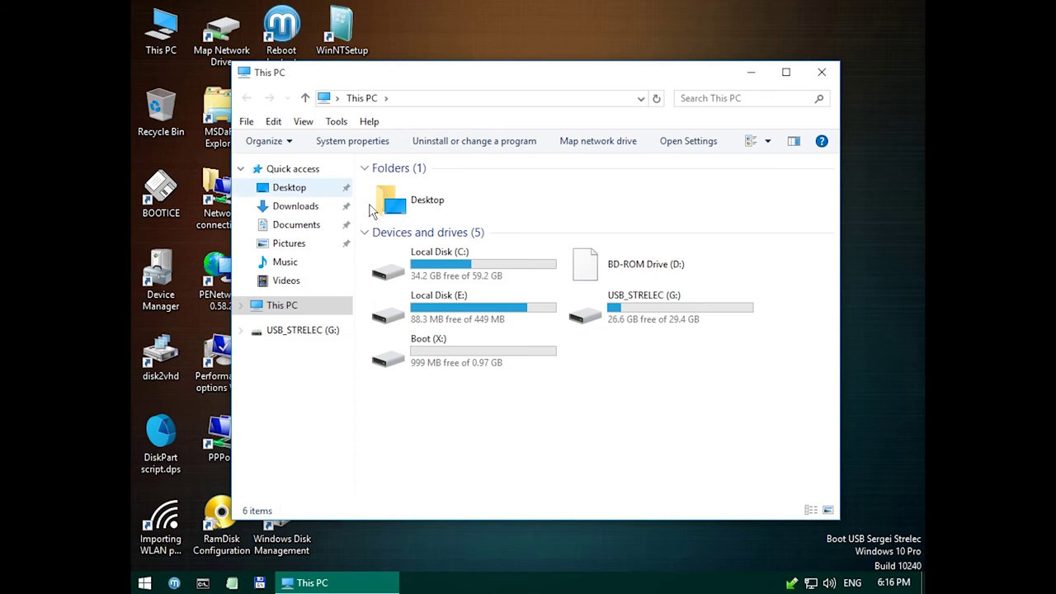
left_click(476, 275)
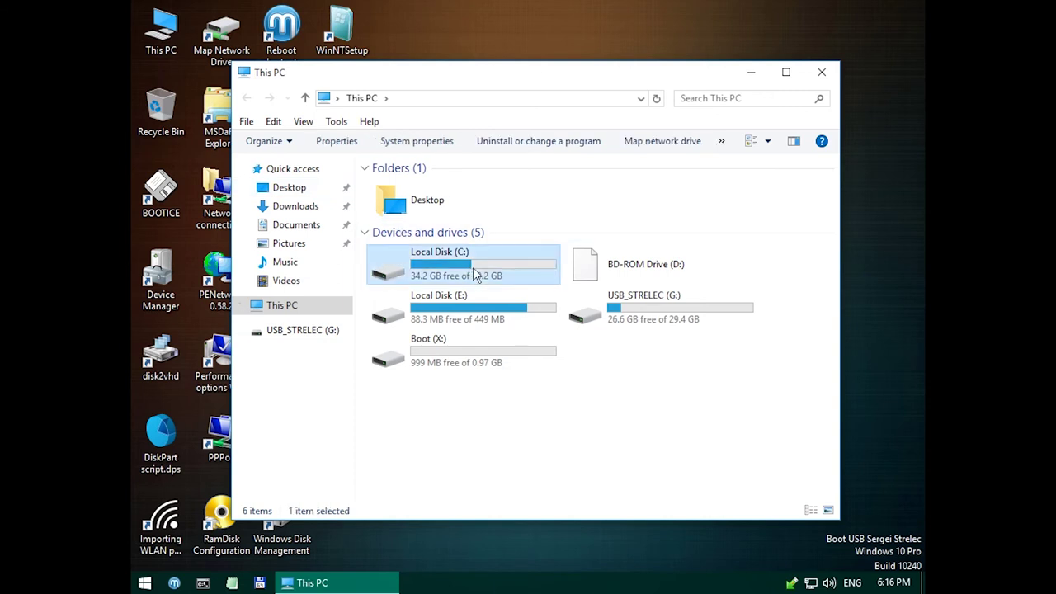
double_click(476, 276)
double_click(397, 367)
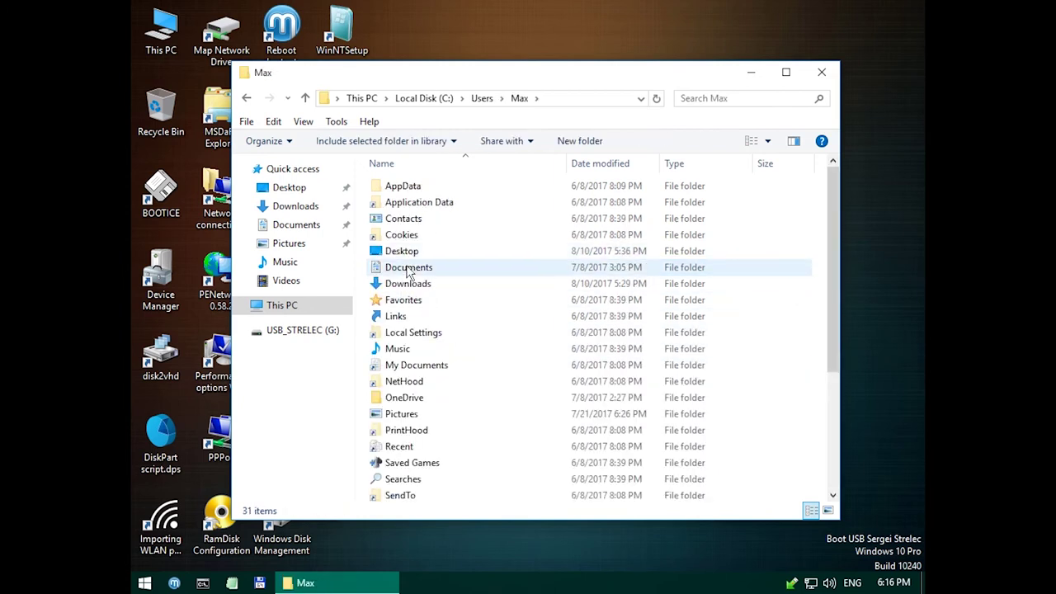
double_click(407, 271)
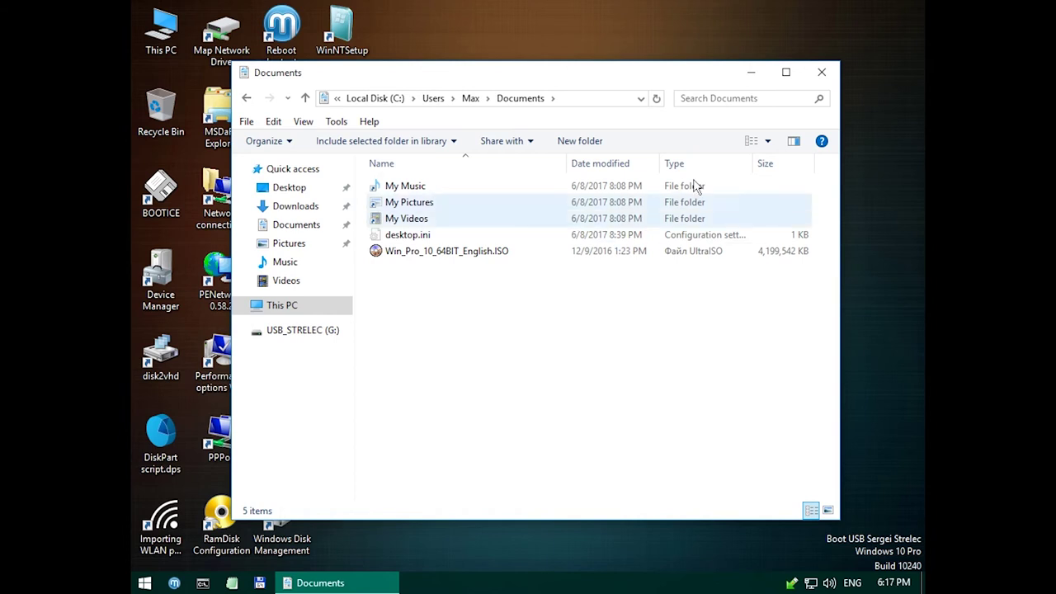
left_click(822, 73)
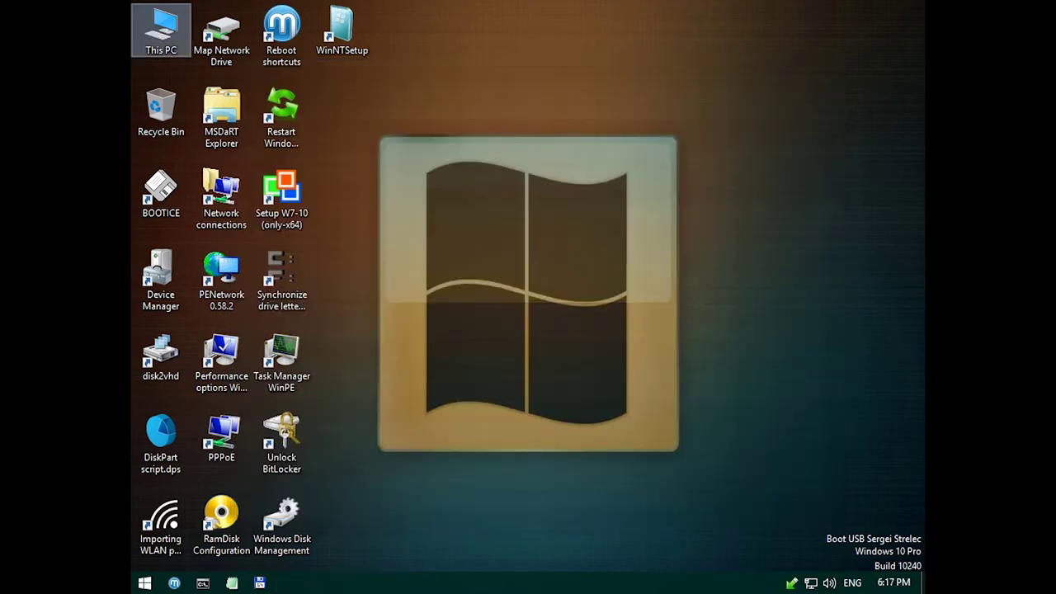
left_click(145, 584)
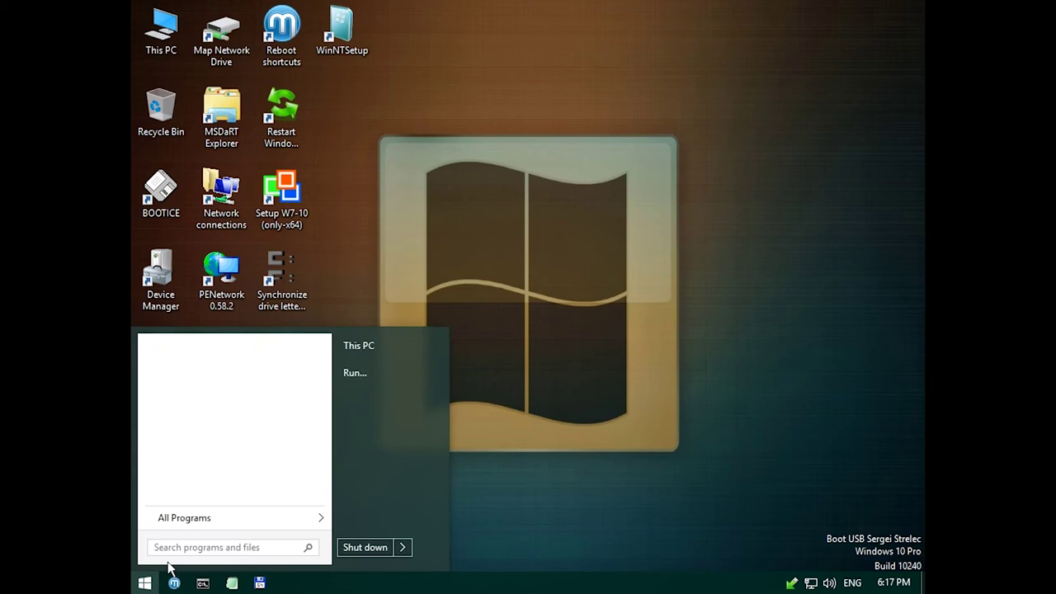
left_click(178, 521)
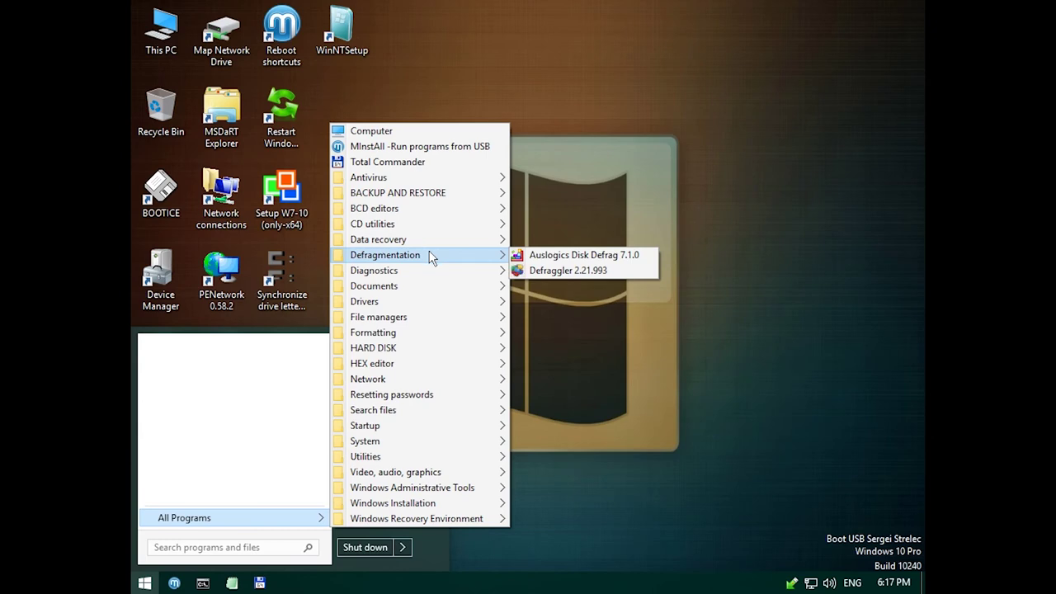
mouse_move(373, 332)
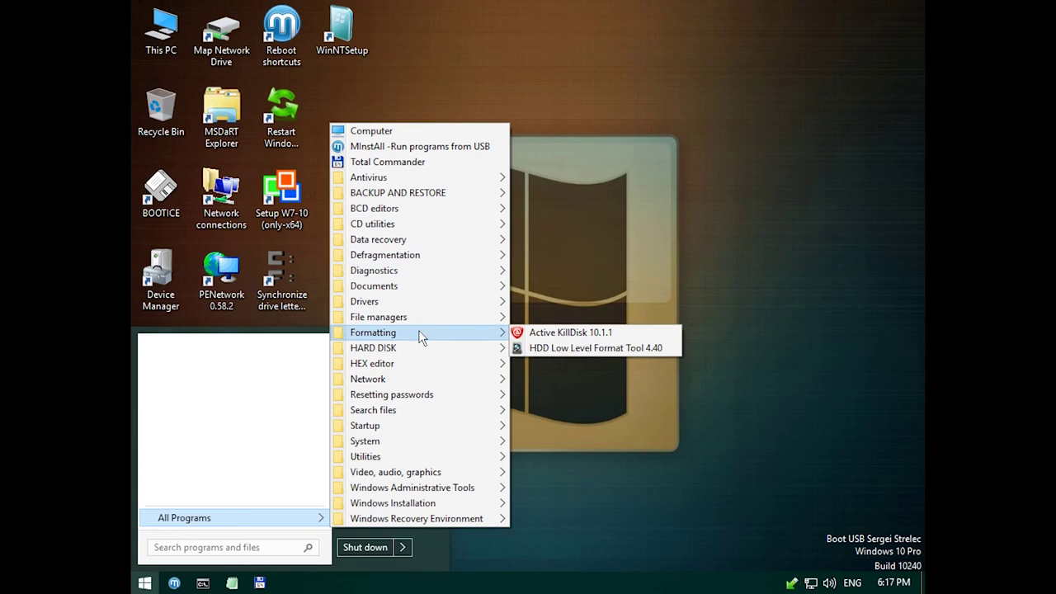
left_click(700, 131)
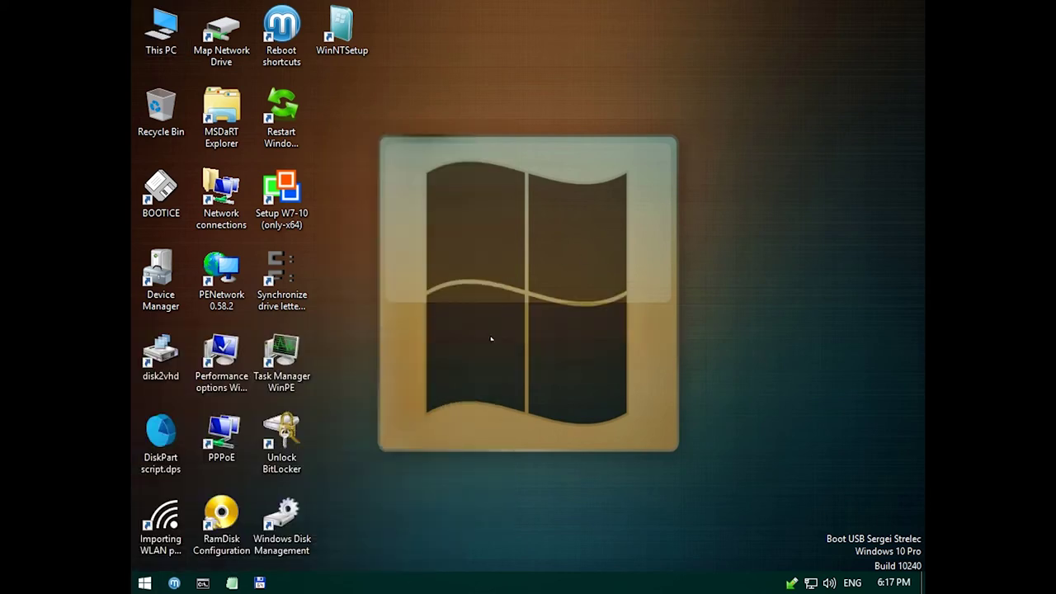
double_click(281, 529)
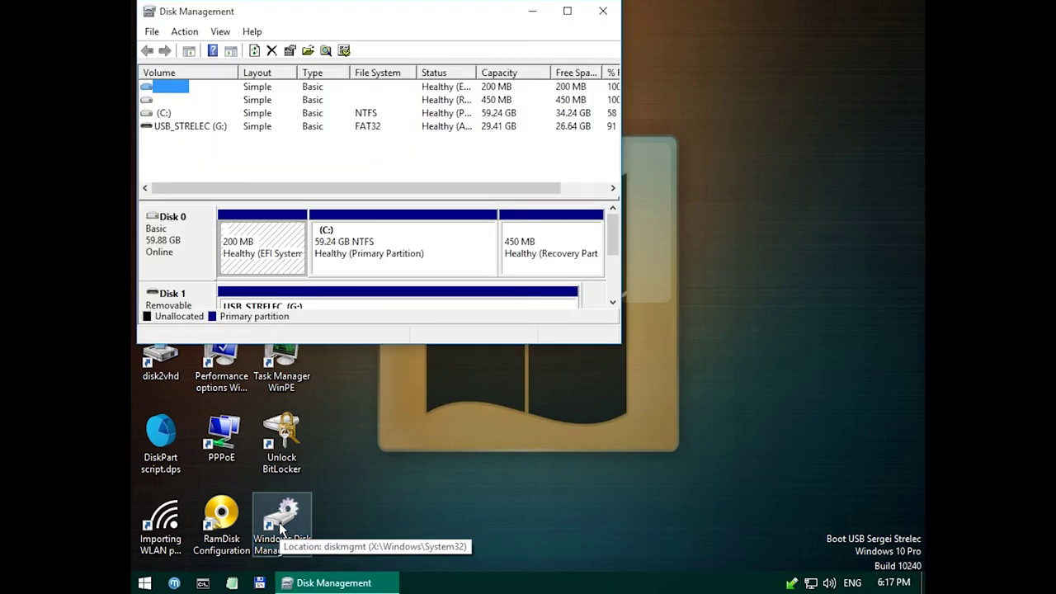
left_click(568, 12)
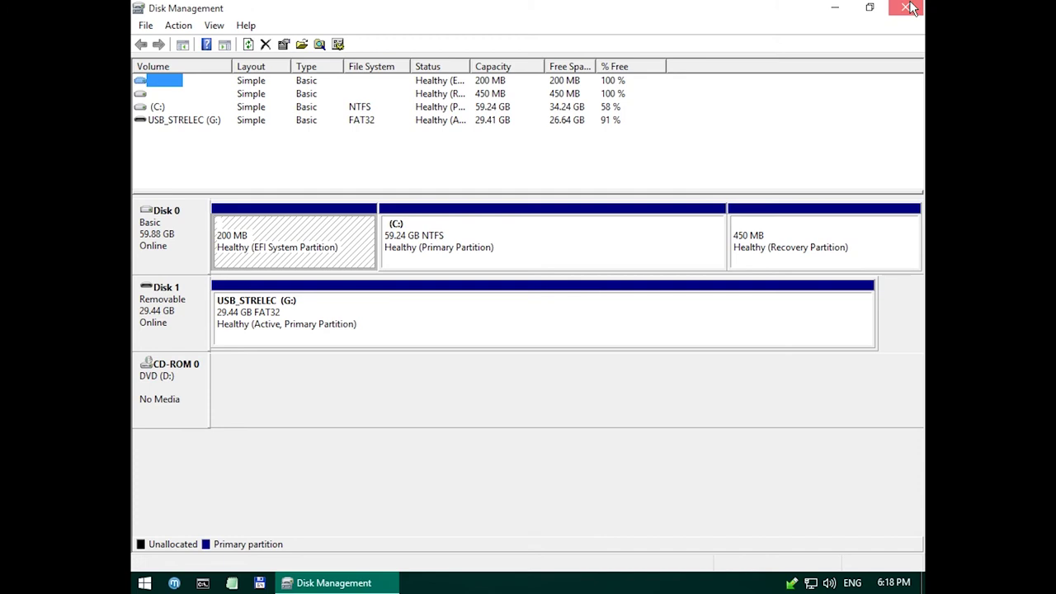
left_click(908, 9)
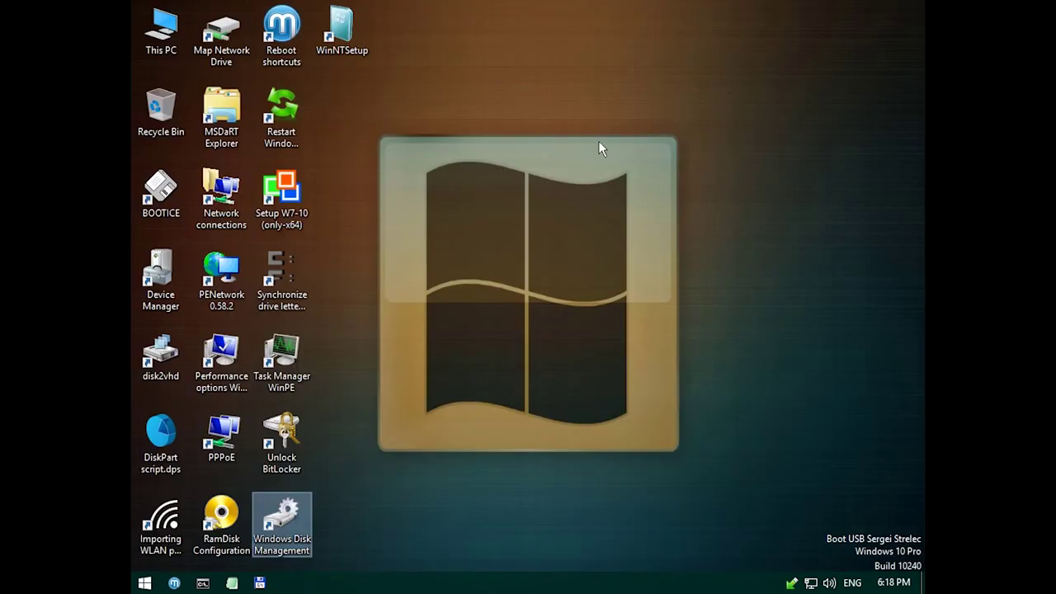
Step: Open and close the Map Network Drive wizard and Device Manager from the desktop
double_click(225, 51)
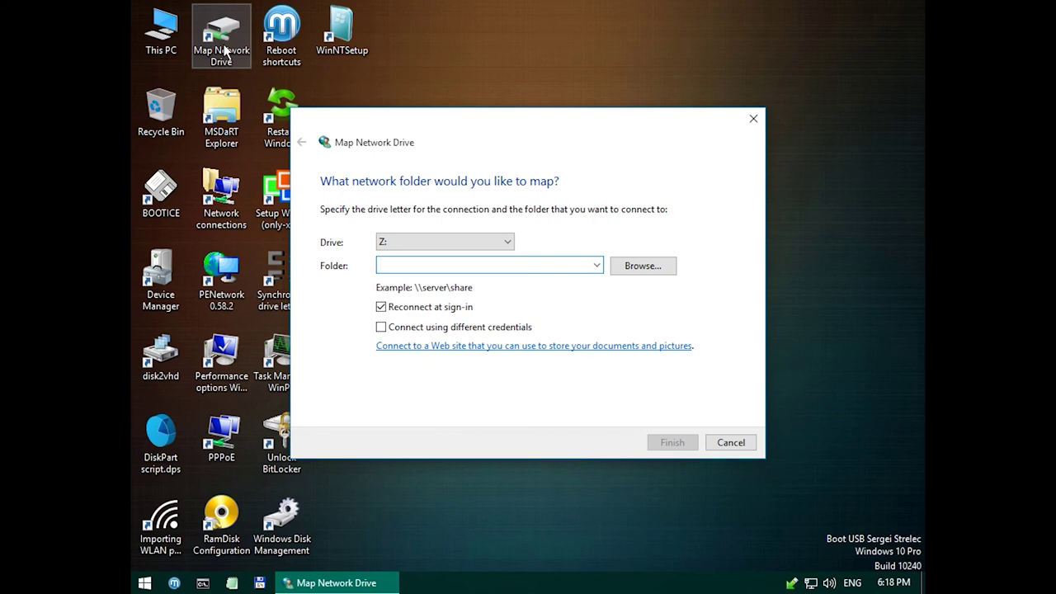
left_click(753, 120)
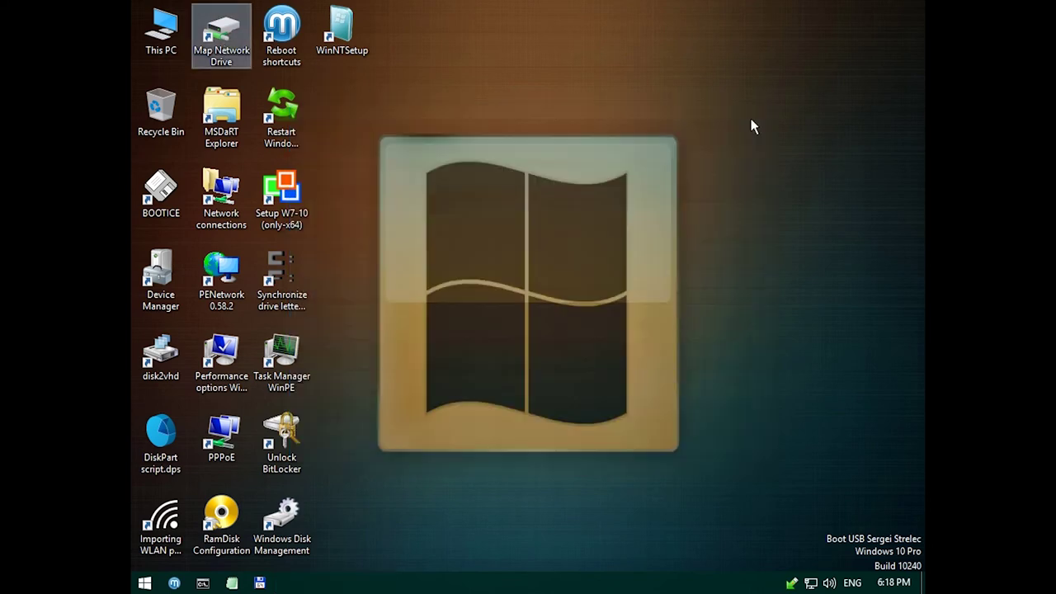
left_click(160, 280)
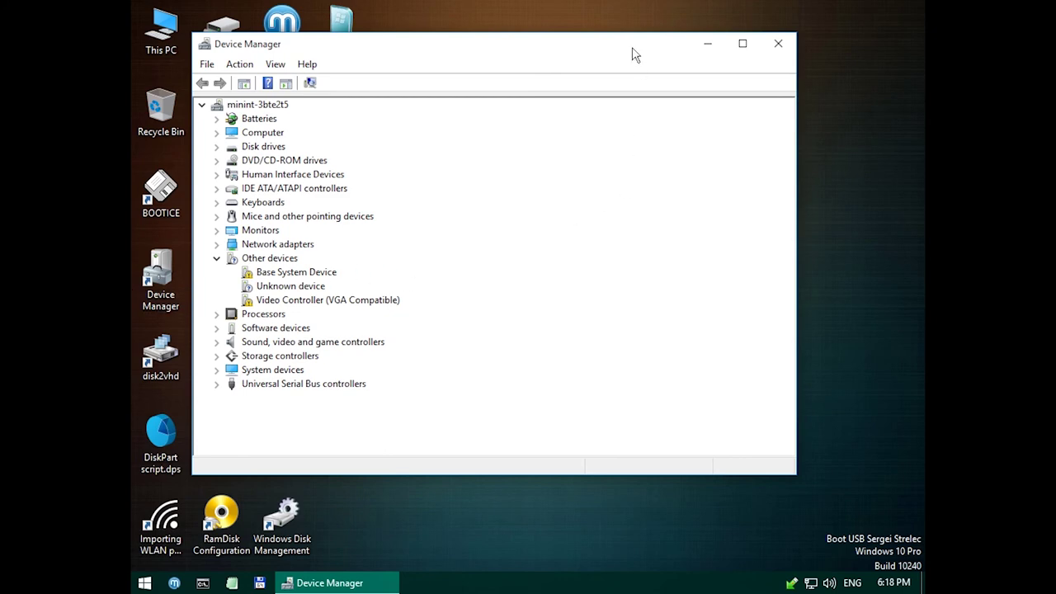
left_click(778, 43)
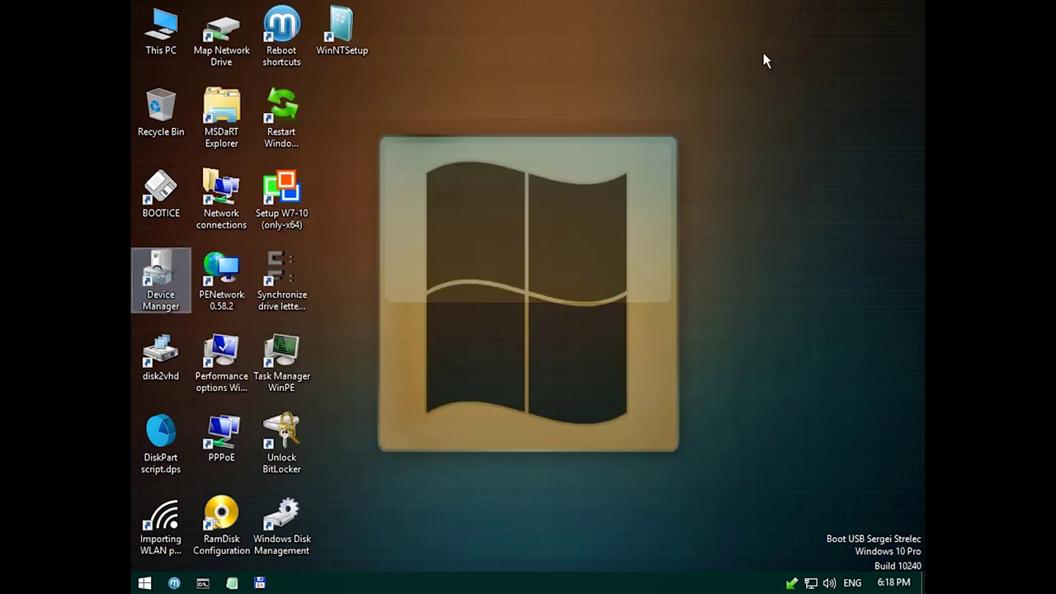
Step: Open and close Unlock BitLocker, then launch DiskPart script.dps
double_click(285, 425)
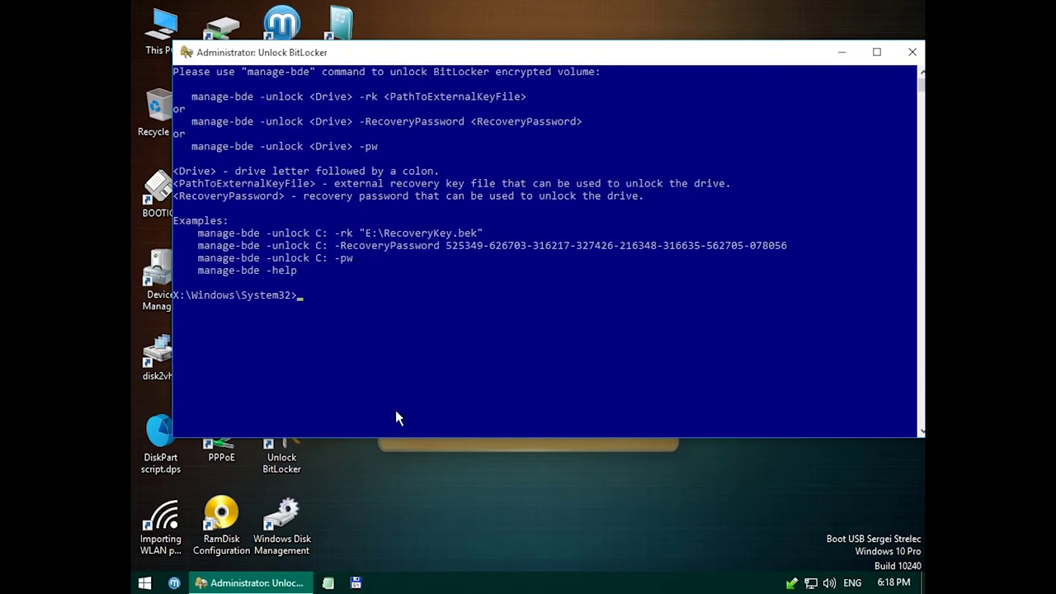
left_click(913, 53)
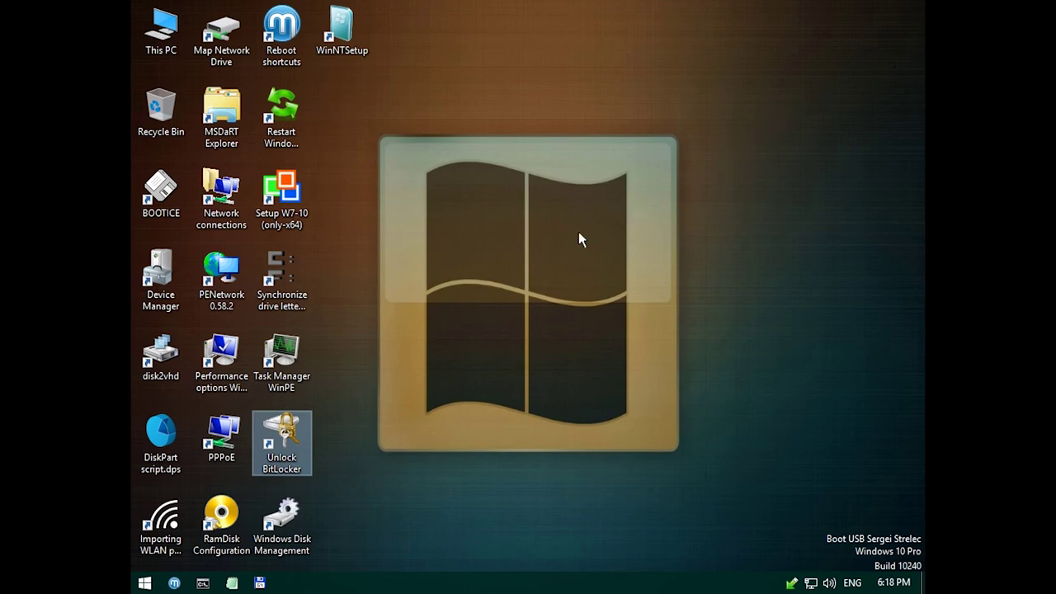
double_click(163, 436)
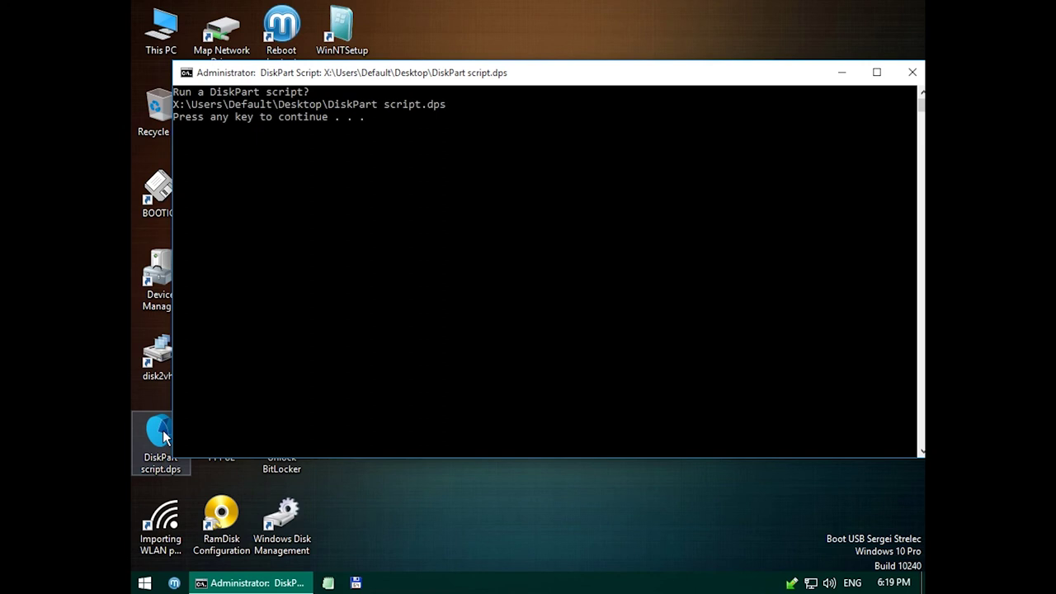
Step: Let the DiskPart script run, listing Disk 0 (60 GB) and Disk 1 (29 GB)
key("Return")
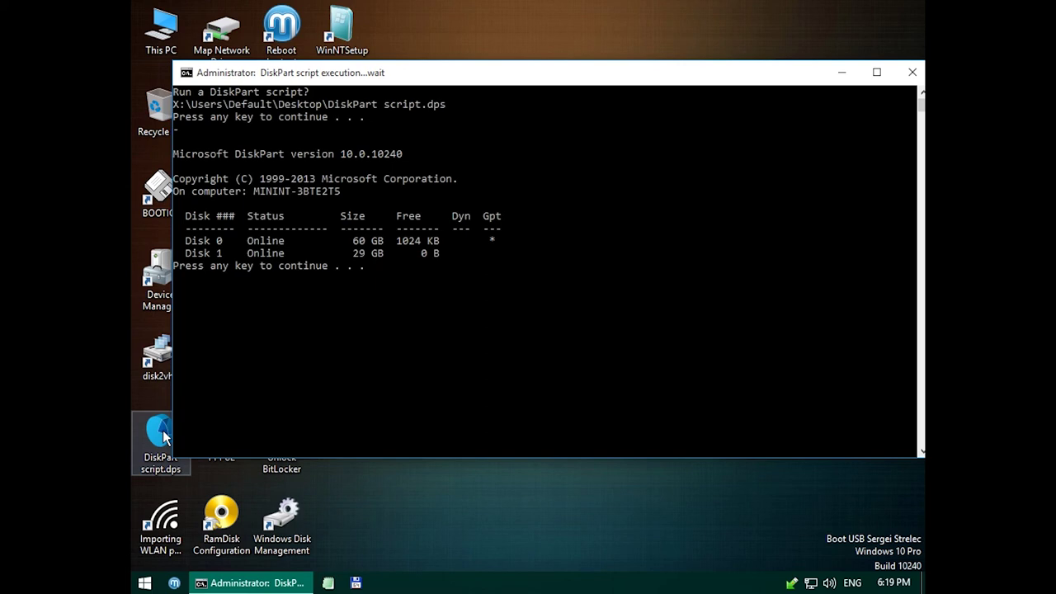
Step: Close DiskPart, advance AOMEI PE Builder to its portable tools page, and dismiss Add Files unchanged
left_click(912, 73)
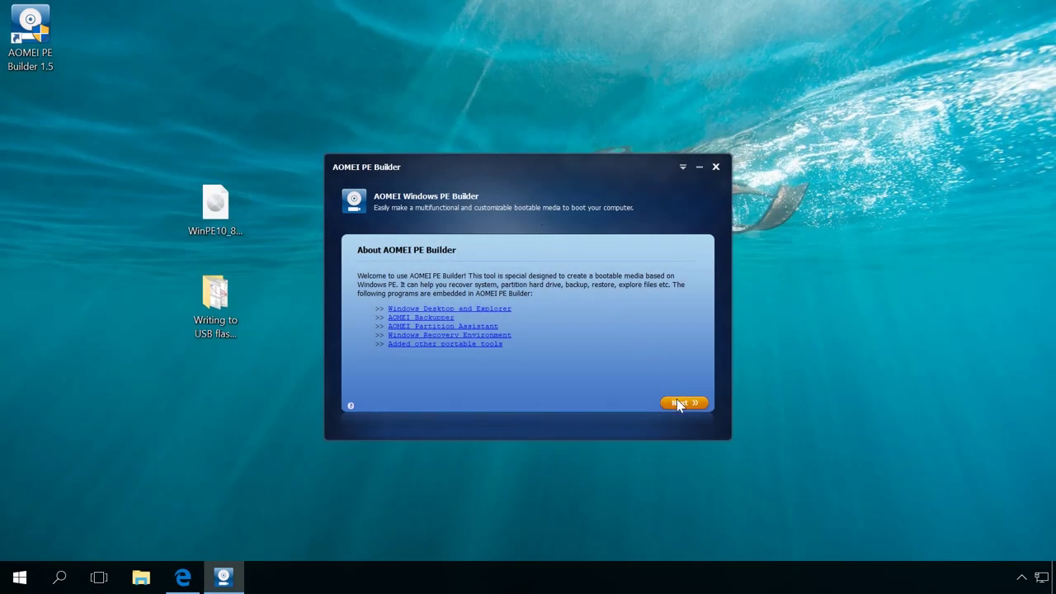
left_click(679, 403)
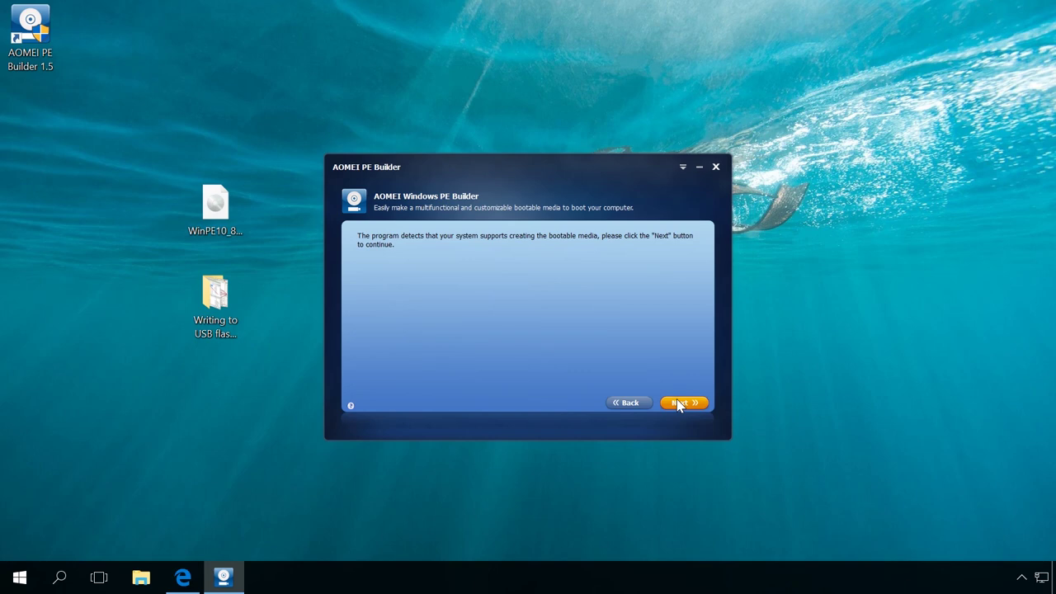
left_click(678, 405)
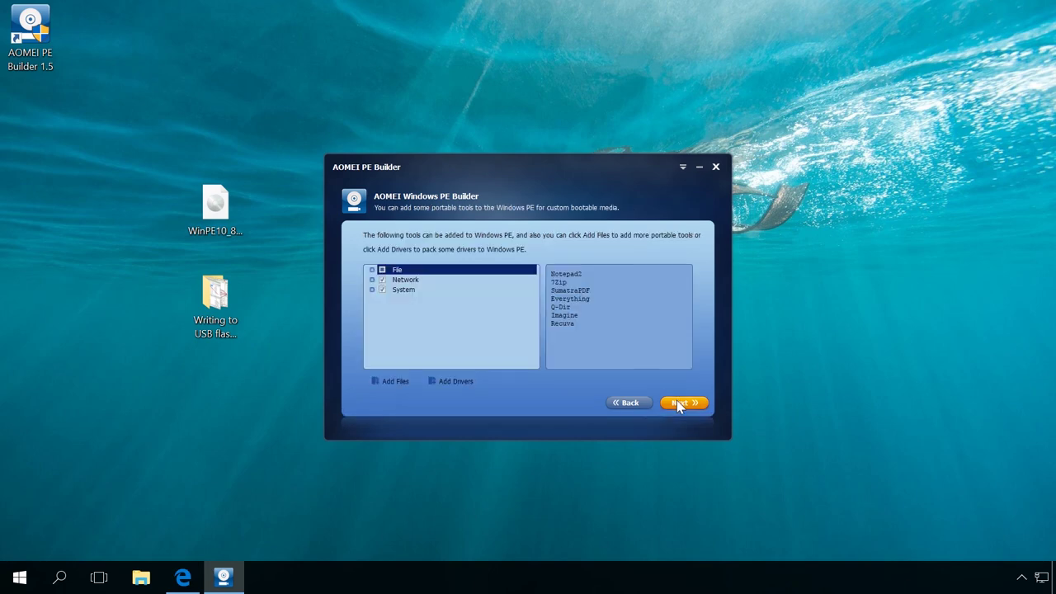
left_click(394, 382)
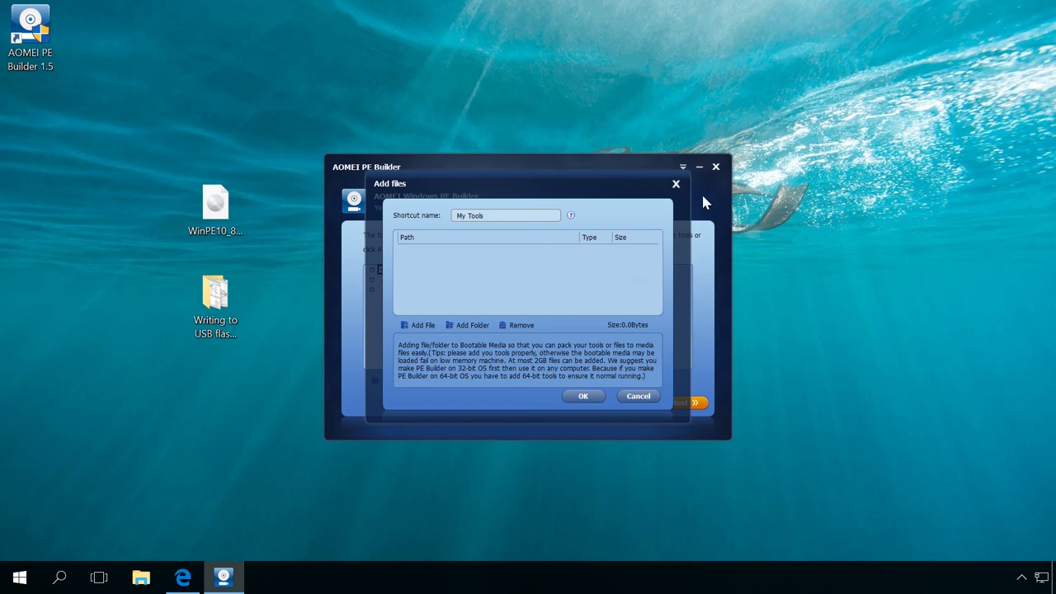
left_click(676, 185)
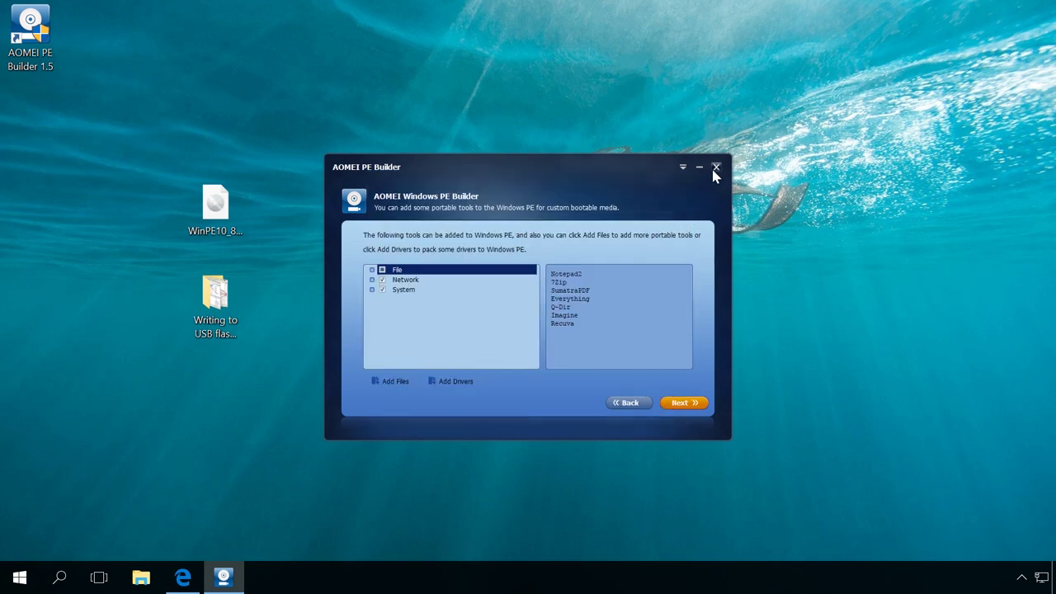